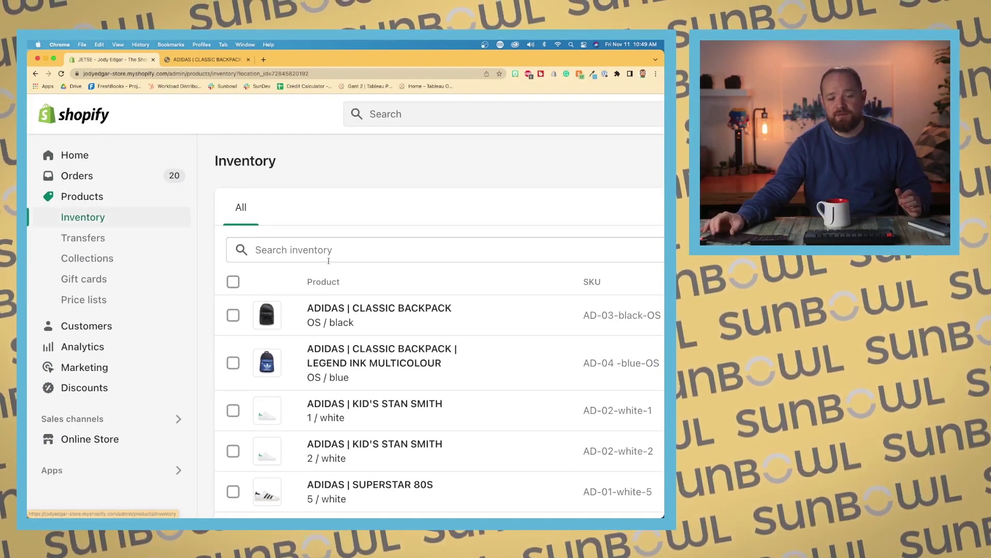
Zoom the Inventory page out with Cmd+minus so the whole table fits on screen.
{"action": "key", "text": "super+minus"}
{"action": "key", "text": "super+minus"}
{"action": "key", "text": "super+minus"}
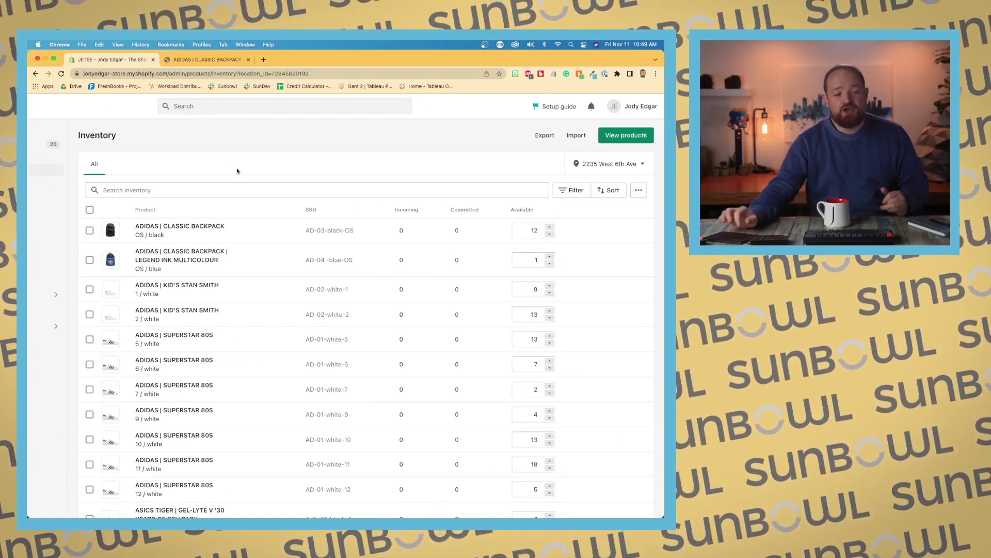
Search the inventory for 'adidas'.
{"action": "left_click", "coordinate": [136, 189]}
{"action": "left_click", "coordinate": [639, 194]}
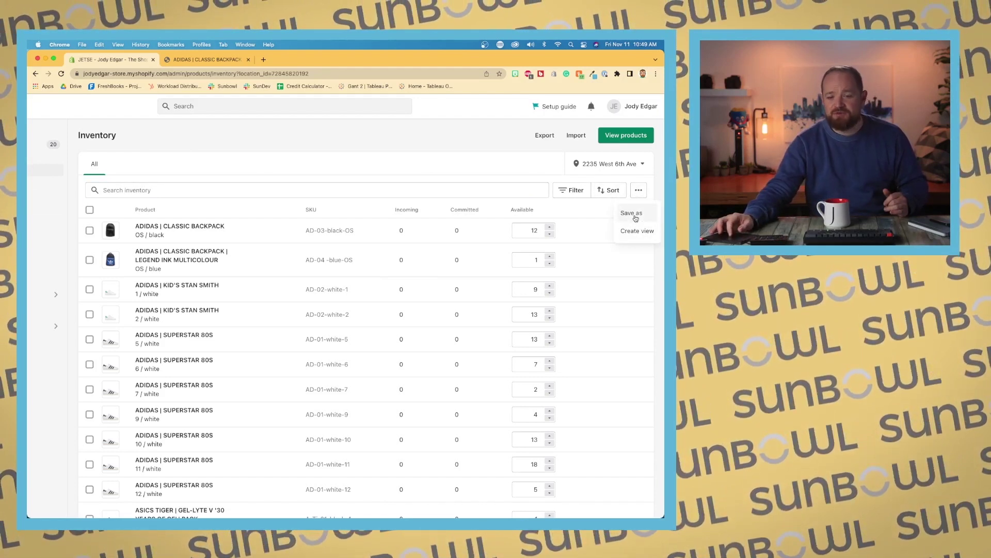
{"action": "left_click", "coordinate": [343, 194]}
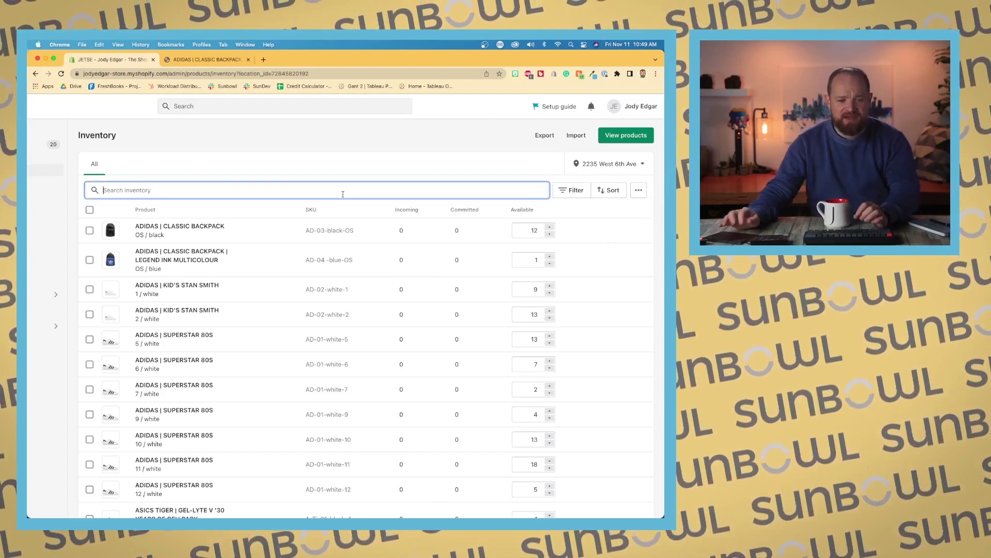
{"action": "type", "text": "adidas"}
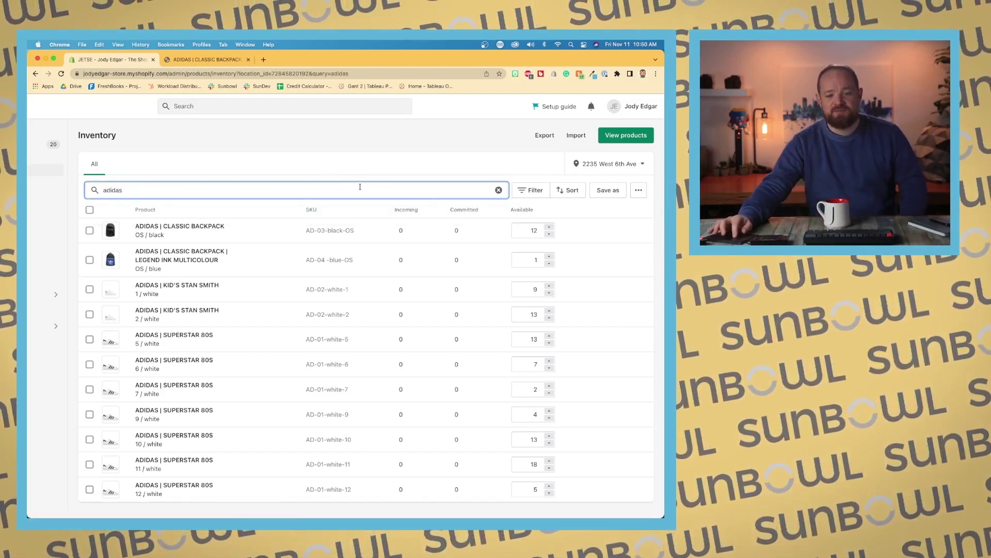
Save the adidas search as a new inventory view named 'Adidas'.
{"action": "left_click", "coordinate": [610, 194]}
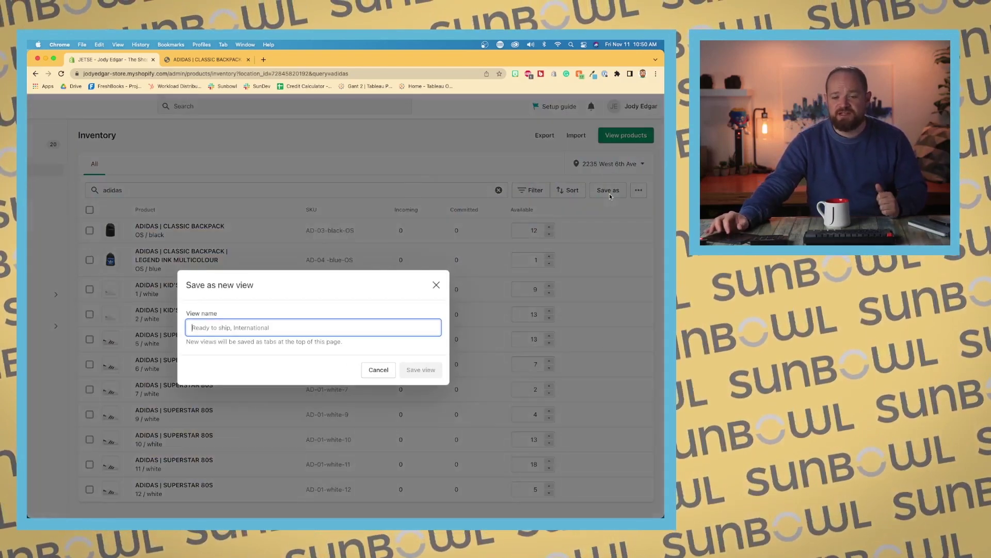
{"action": "type", "text": "Adio"}
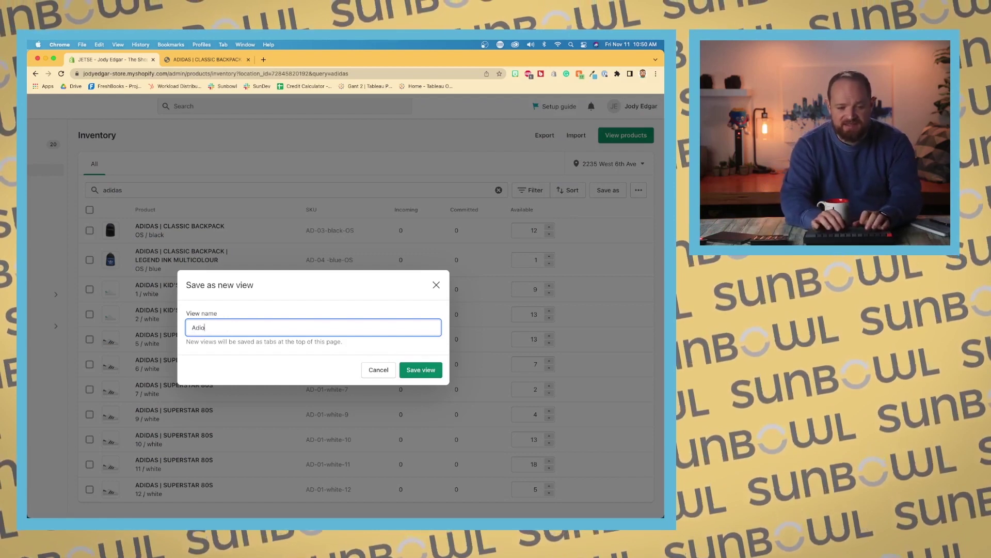
{"action": "key", "text": "BackSpace"}
{"action": "type", "text": "d"}
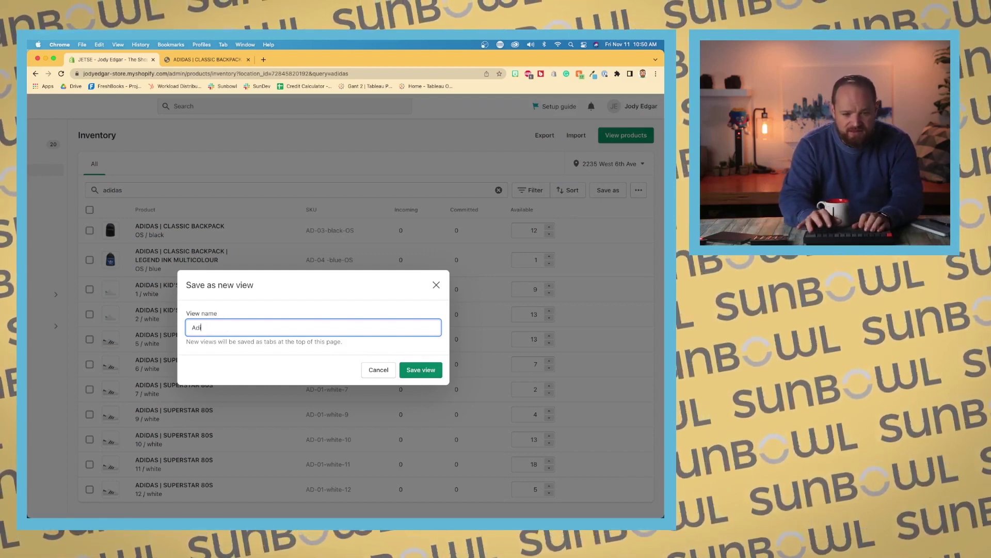
{"action": "type", "text": "as"}
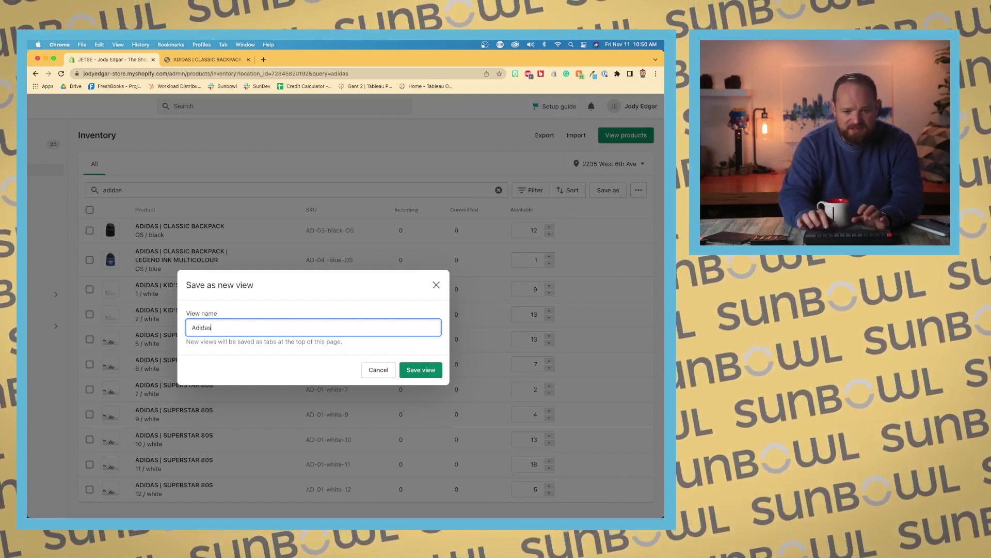
{"action": "key", "text": "Return"}
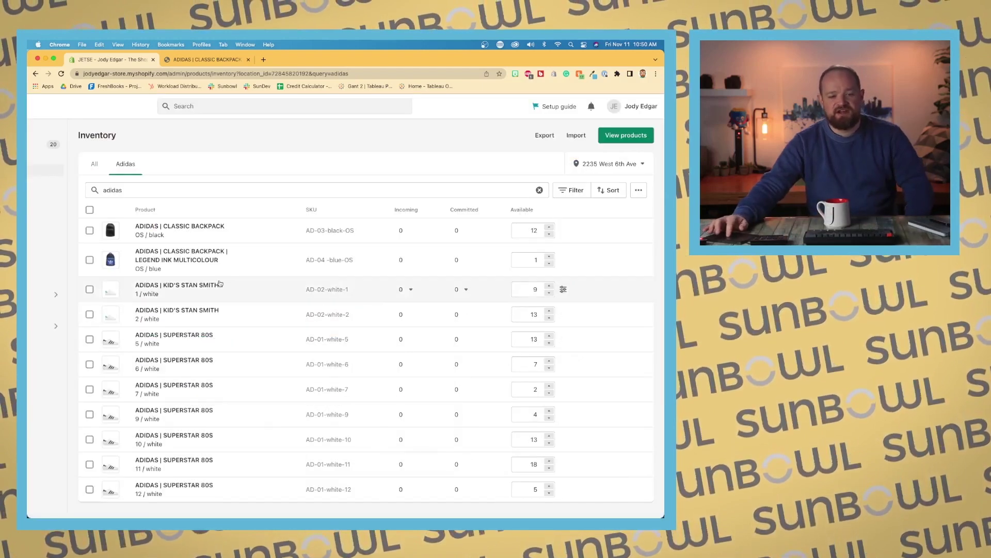
Switch to the All view and then back to the Adidas view.
{"action": "scroll", "coordinate": [316, 271], "scroll_direction": "down", "scroll_amount": 2}
{"action": "scroll", "coordinate": [316, 270], "scroll_direction": "up", "scroll_amount": 2}
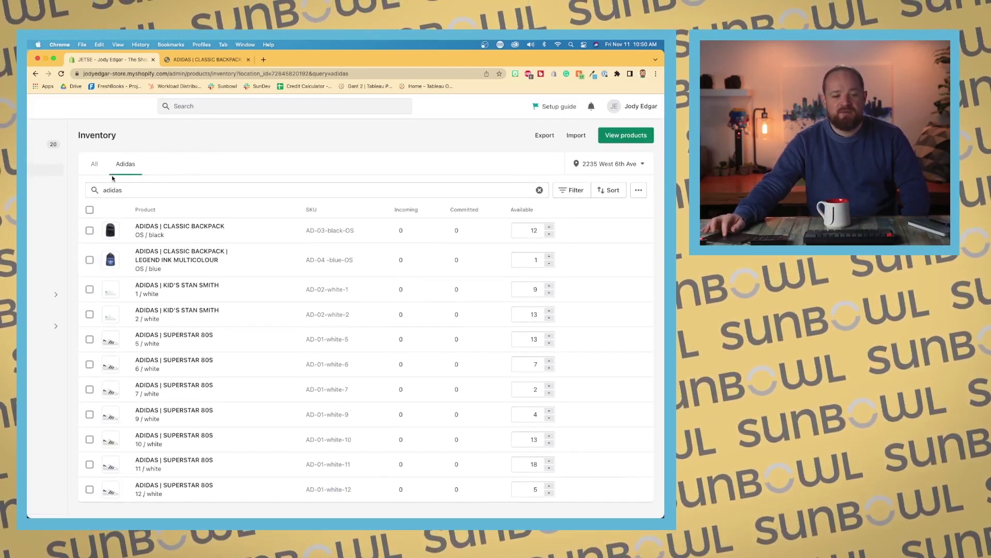
{"action": "left_click", "coordinate": [95, 164]}
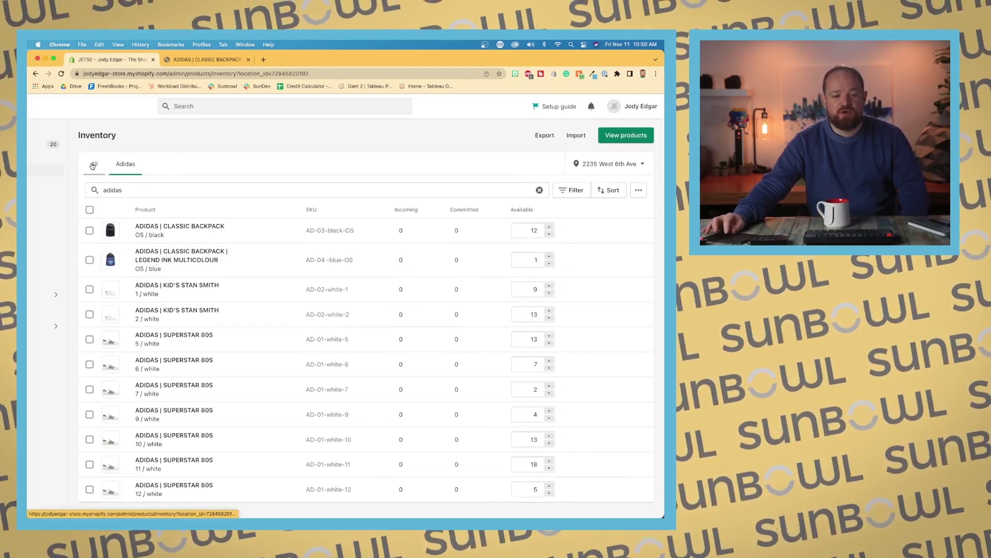
{"action": "left_click", "coordinate": [126, 164]}
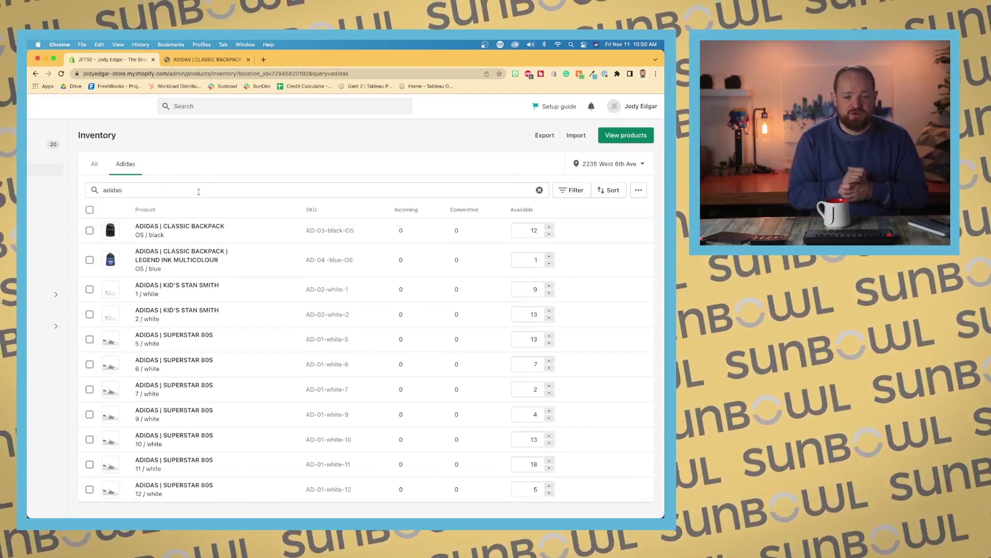
{"action": "scroll", "coordinate": [263, 194], "scroll_direction": "down", "scroll_amount": 2}
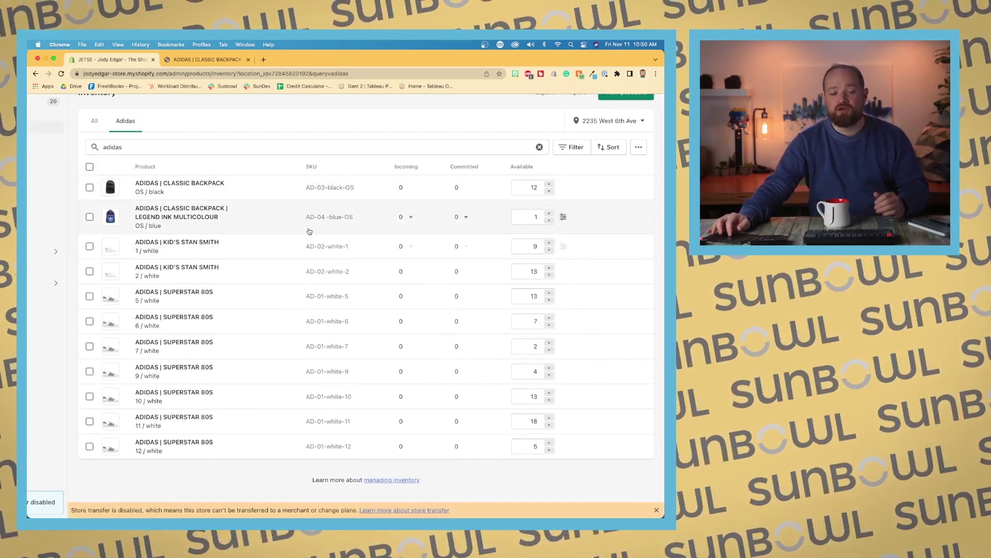
{"action": "left_click", "coordinate": [411, 190]}
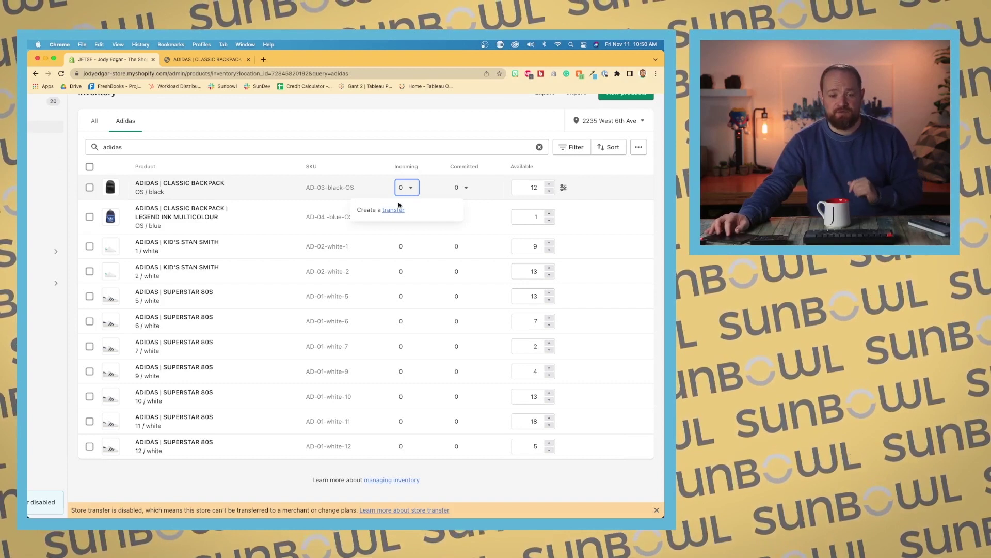
{"action": "left_click", "coordinate": [377, 149]}
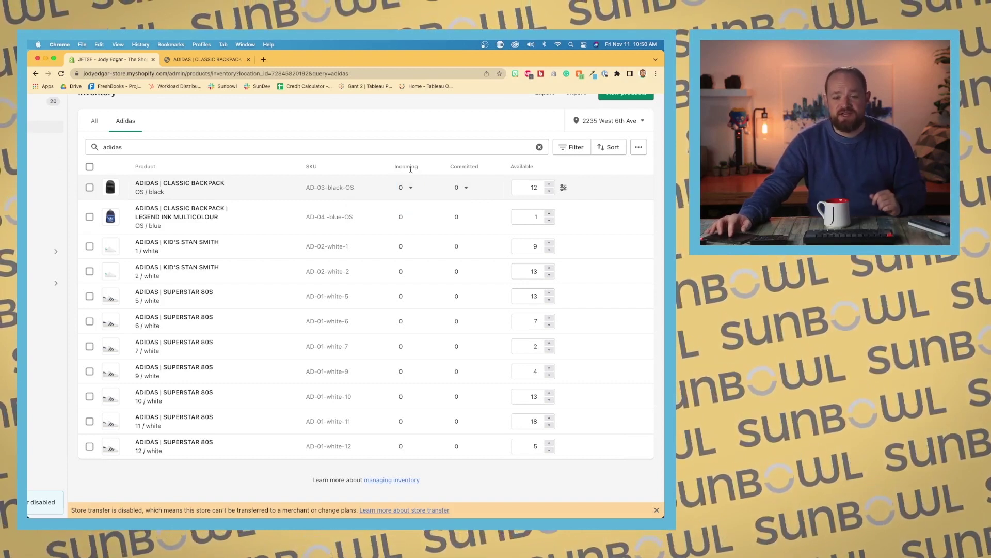
{"action": "left_click", "coordinate": [466, 188]}
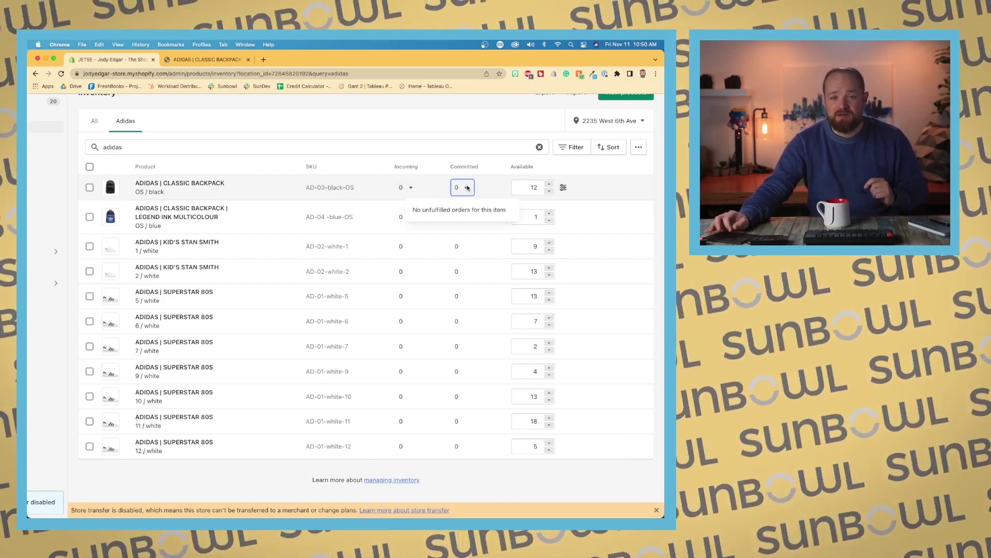
{"action": "left_click", "coordinate": [467, 188]}
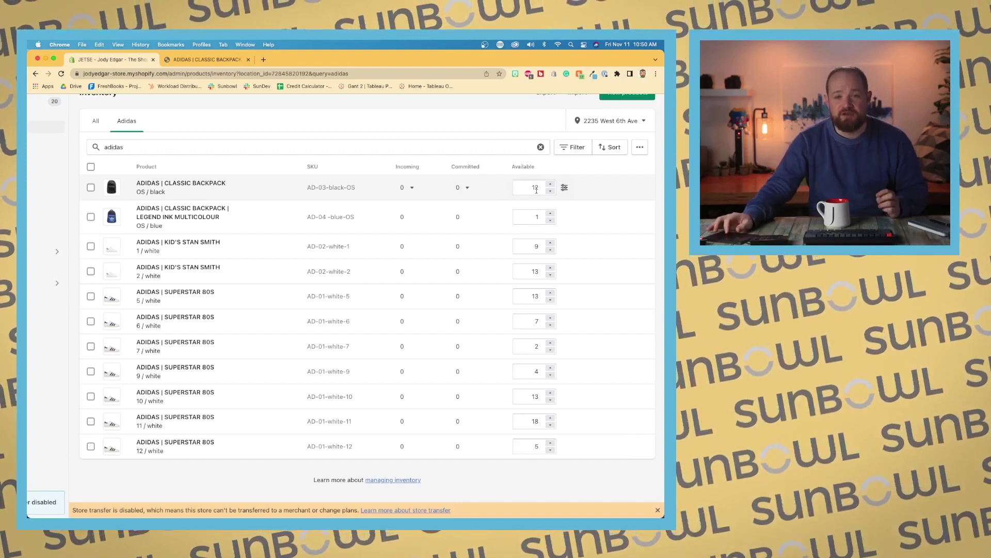
Adjust the black Classic Backpack's available stock by -5 to 7 for Promotion or donation, and save.
{"action": "left_click", "coordinate": [564, 188]}
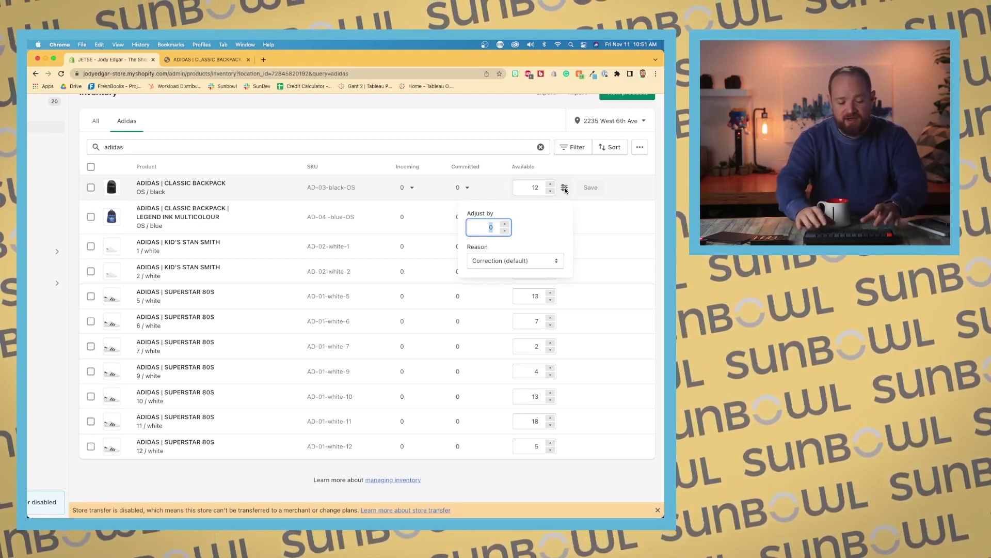
{"action": "type", "text": "5"}
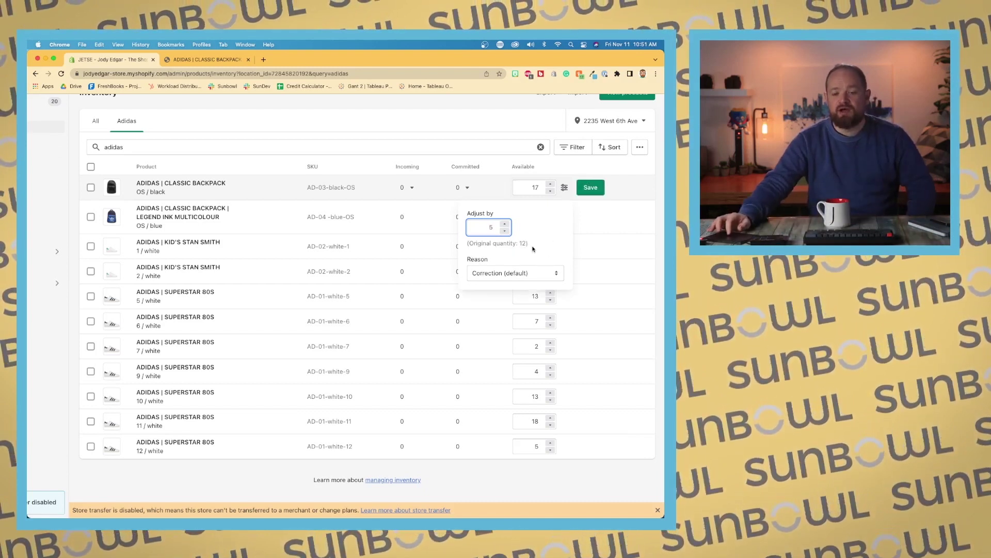
{"action": "left_click", "coordinate": [489, 227]}
{"action": "type", "text": "-"}
{"action": "left_click", "coordinate": [510, 273]}
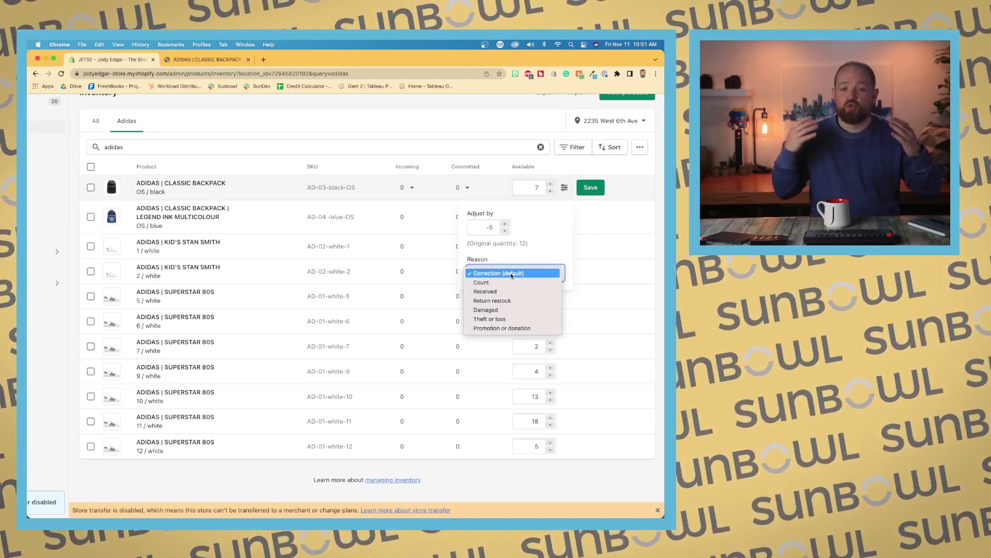
{"action": "left_click", "coordinate": [528, 327]}
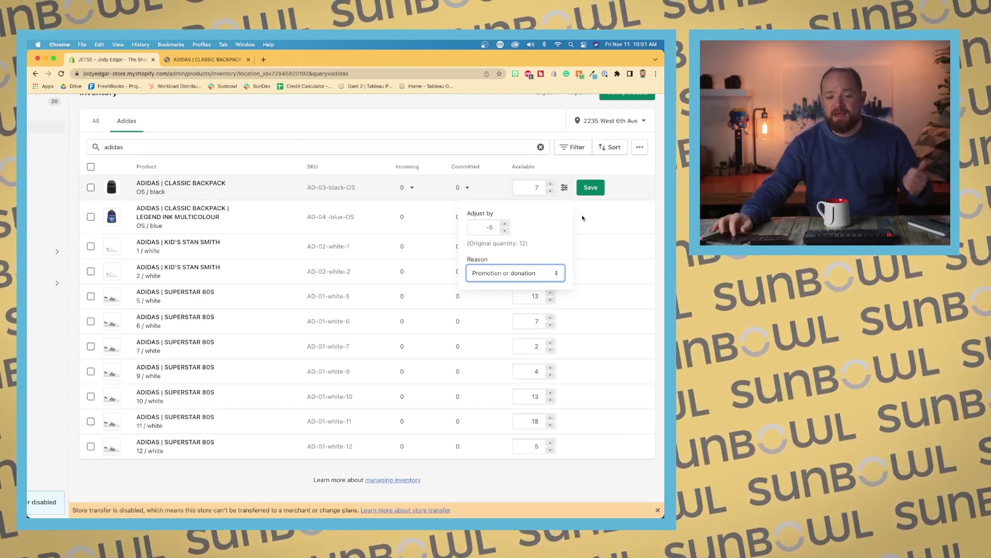
{"action": "left_click", "coordinate": [590, 191]}
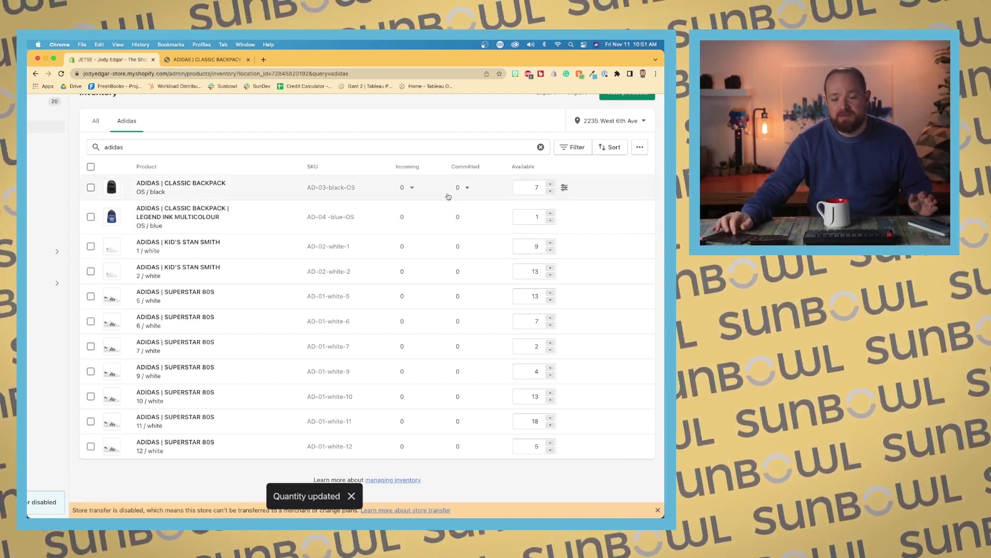
{"action": "scroll", "coordinate": [446, 206], "scroll_direction": "up", "scroll_amount": 1}
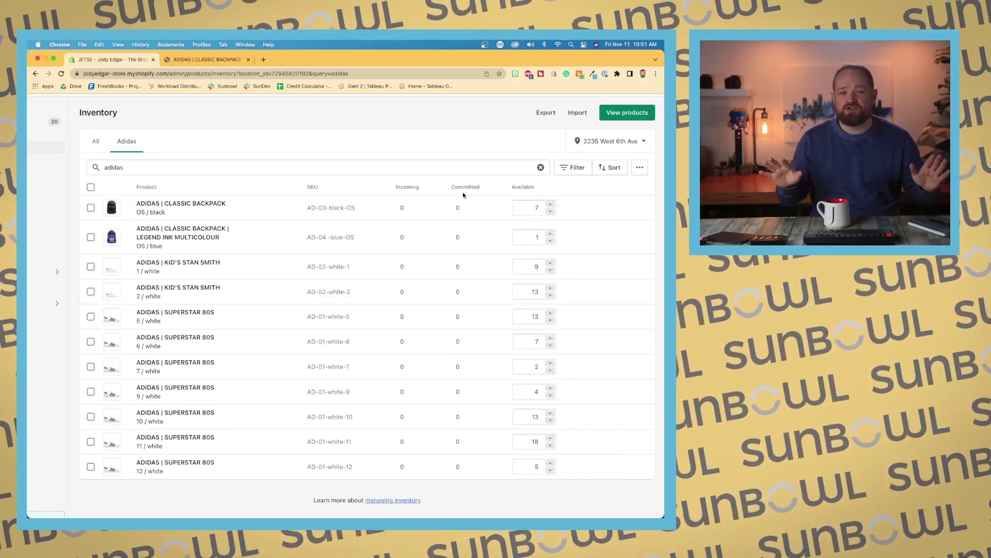
{"action": "left_click", "coordinate": [630, 143]}
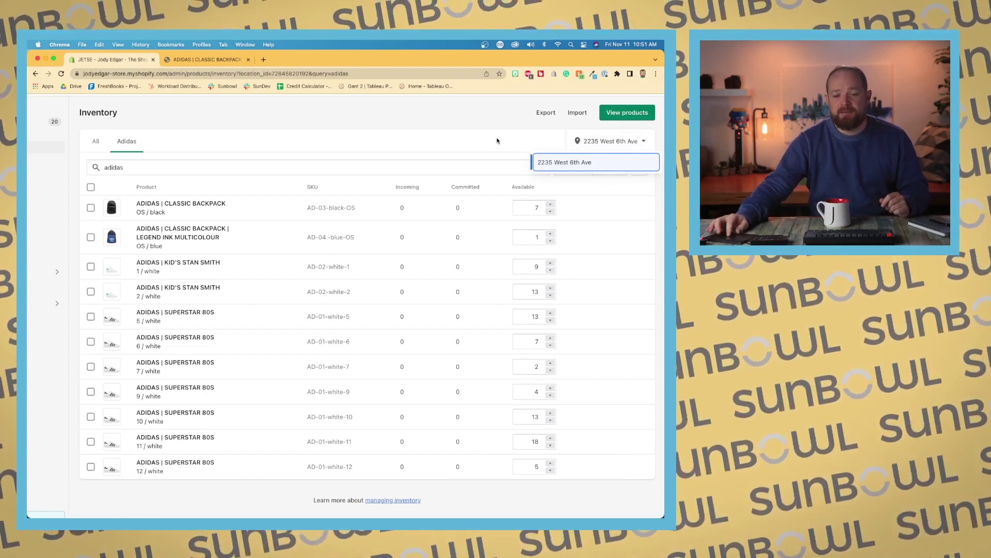
{"action": "key", "text": "Escape"}
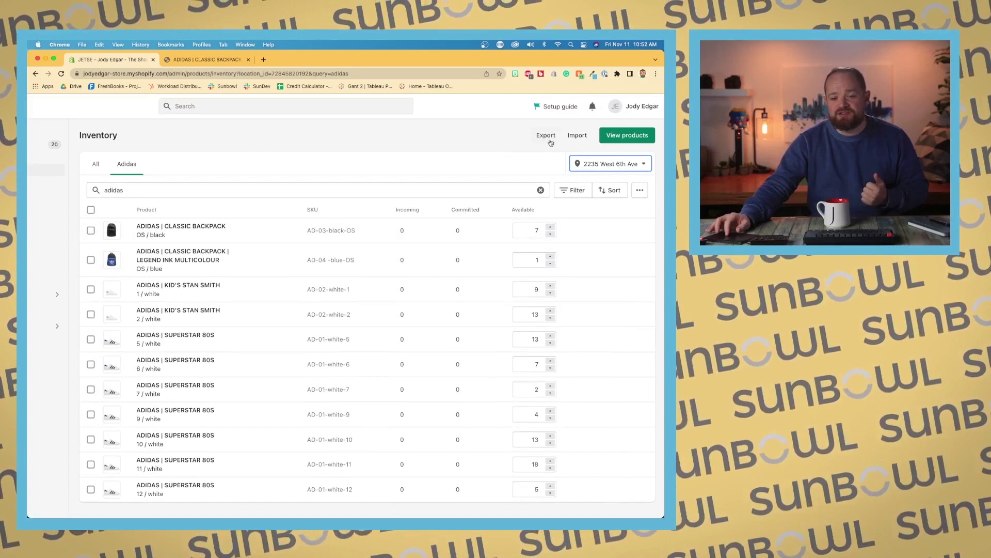
Review the Export options and cancel, then bring up the Import inventory by CSV dialog.
{"action": "left_click", "coordinate": [547, 136]}
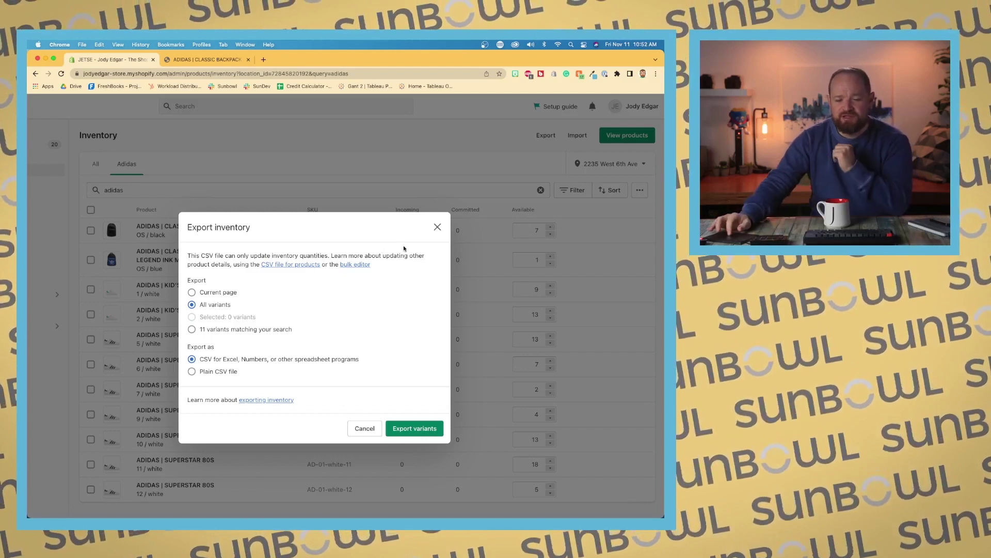
{"action": "left_click", "coordinate": [435, 232]}
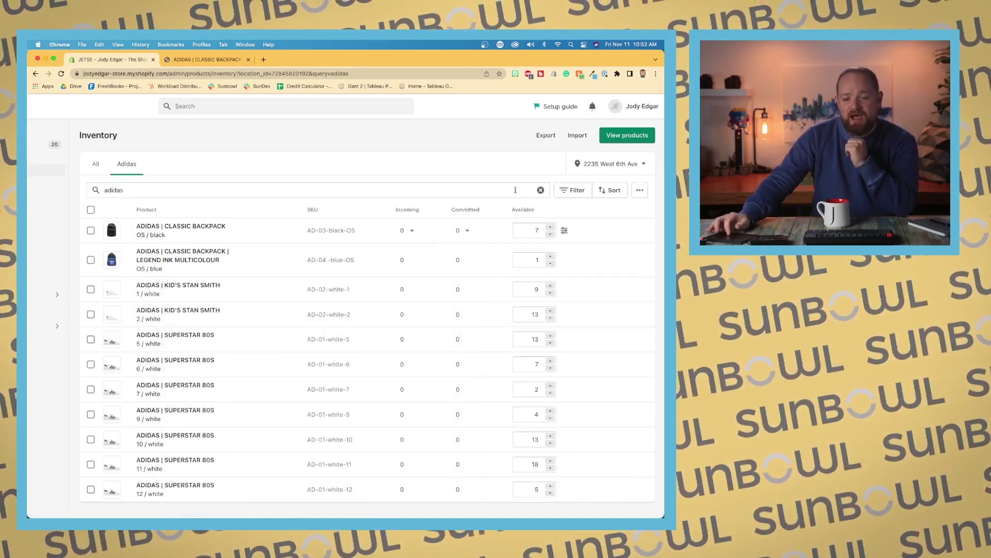
{"action": "left_click", "coordinate": [578, 136]}
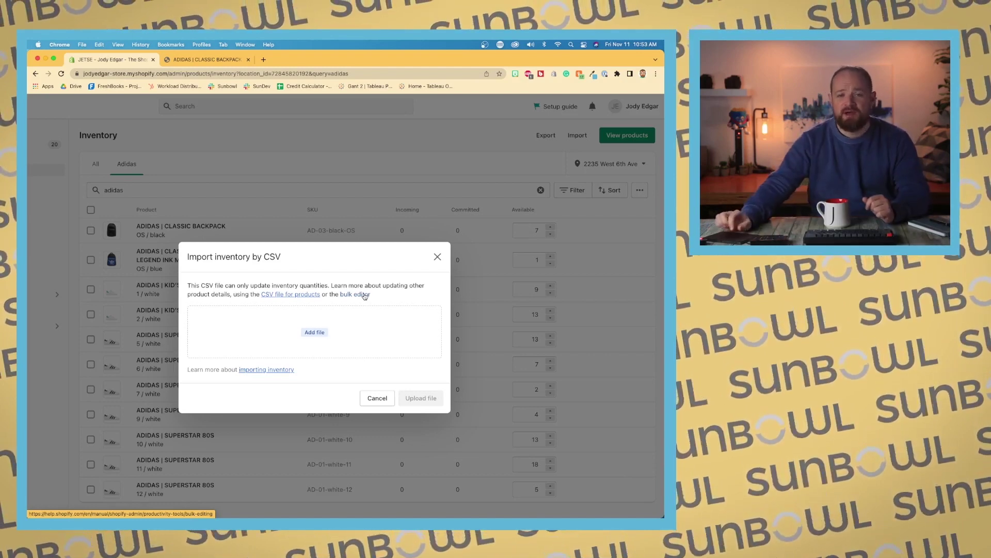
Close the import dialog, select all 11 Adidas variants, and edit them in bulk.
{"action": "left_click", "coordinate": [438, 256]}
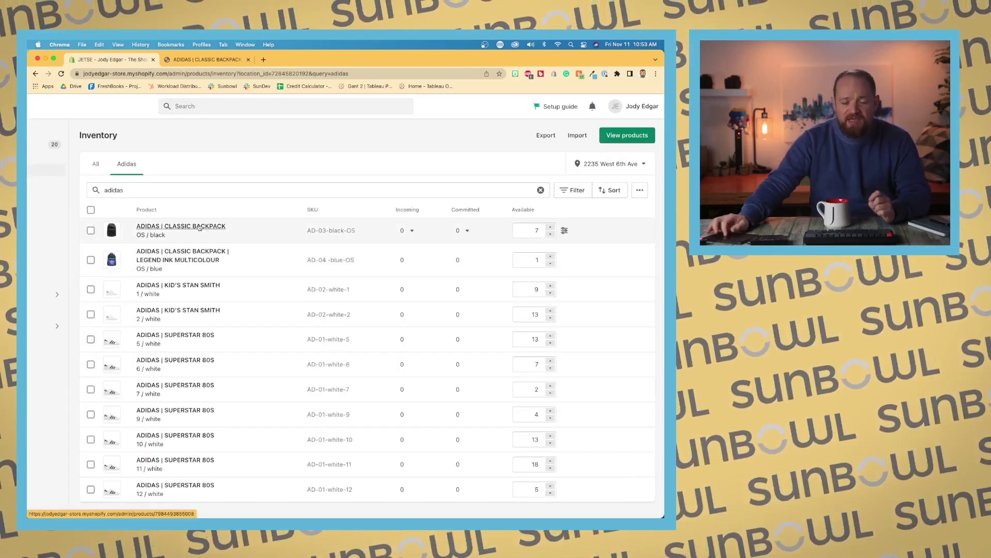
{"action": "left_click", "coordinate": [90, 210]}
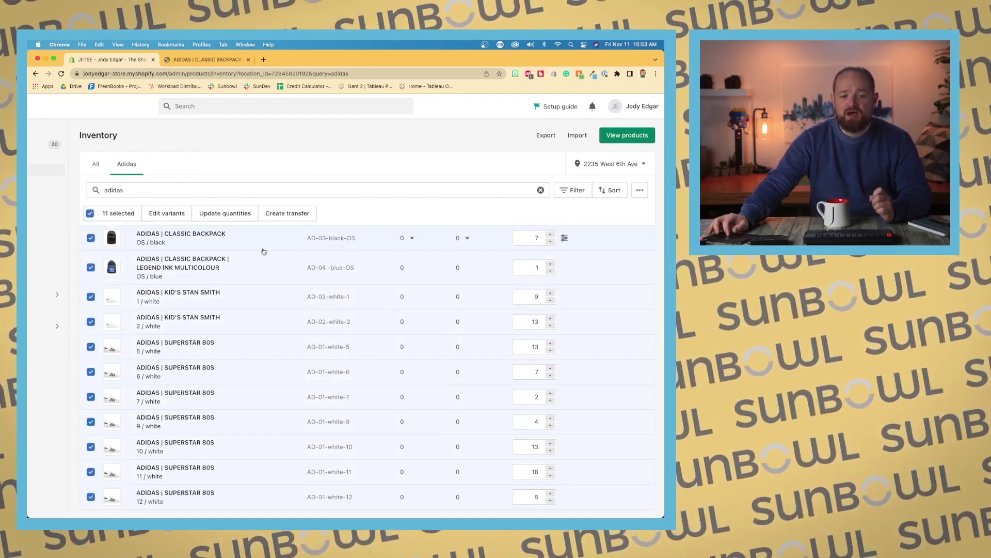
{"action": "left_click", "coordinate": [177, 217]}
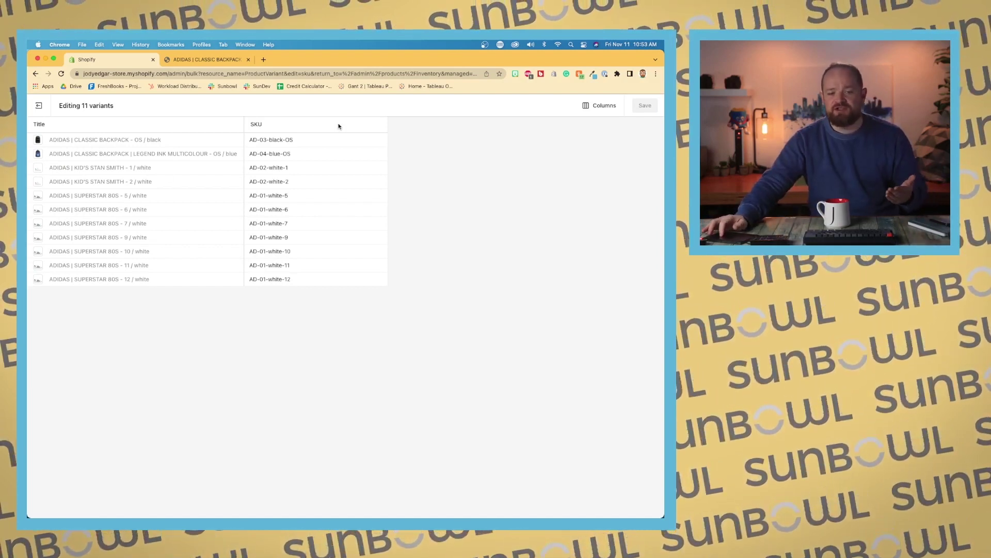
Add Price, Cost per item and Country of origin columns to the bulk editor.
{"action": "left_click", "coordinate": [601, 105]}
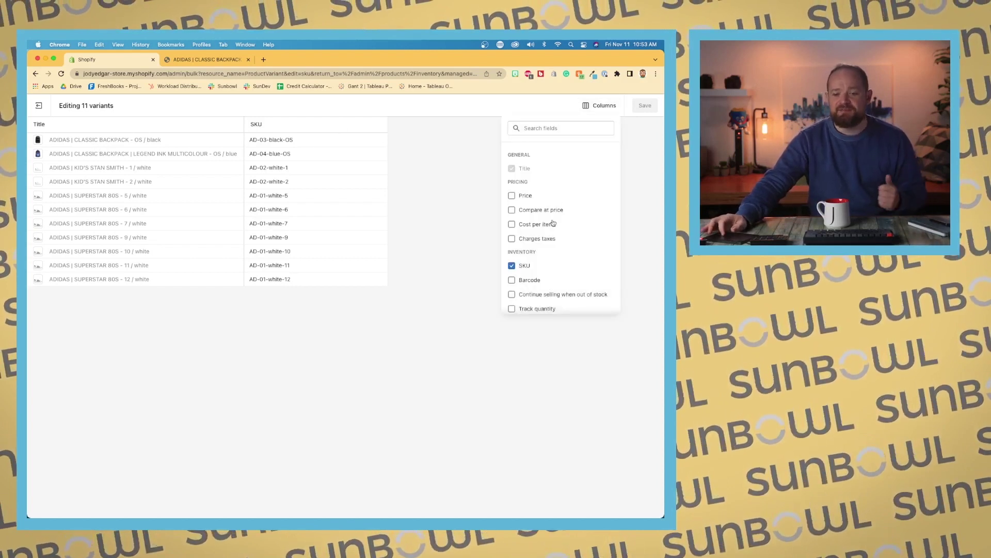
{"action": "left_click", "coordinate": [512, 195]}
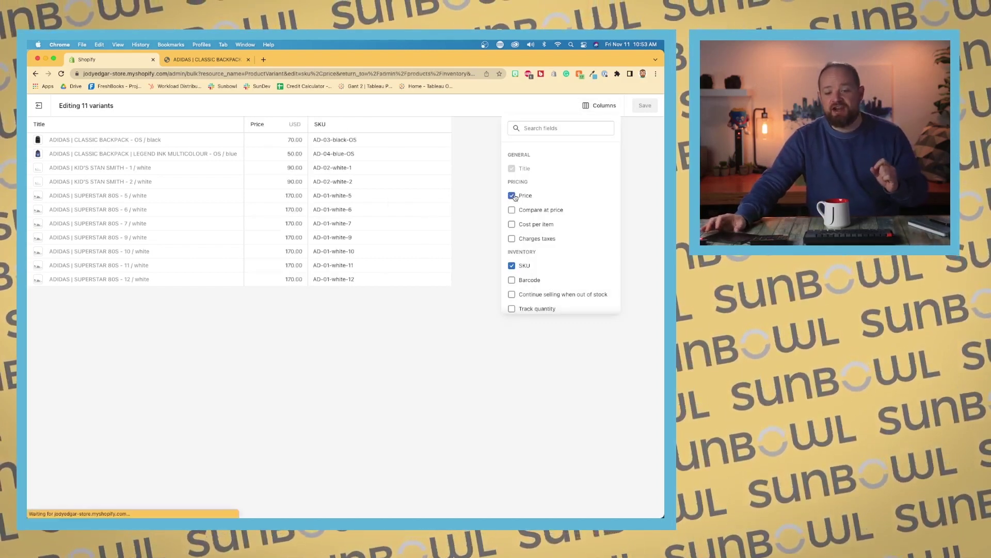
{"action": "left_click", "coordinate": [512, 222]}
{"action": "scroll", "coordinate": [516, 222], "scroll_direction": "down", "scroll_amount": 4}
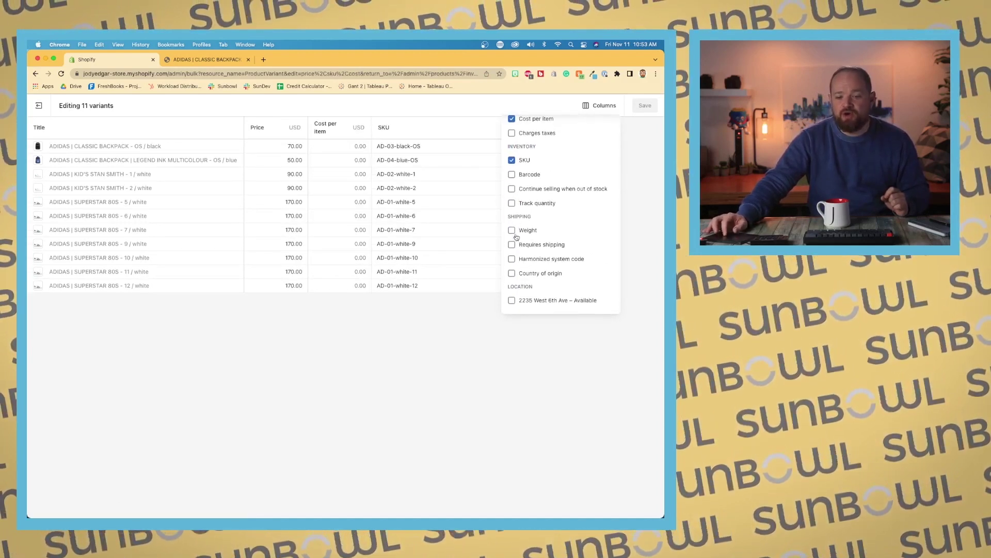
{"action": "left_click", "coordinate": [513, 274]}
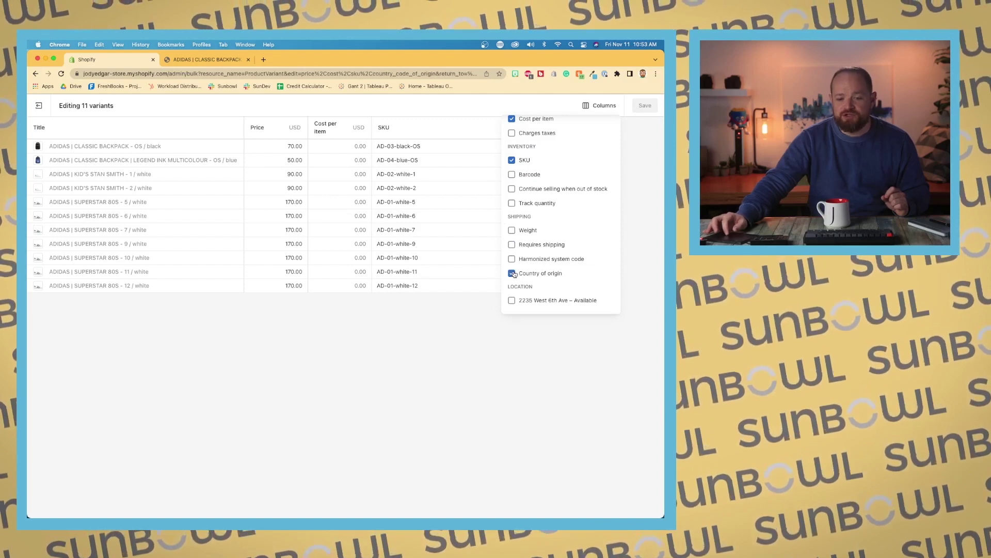
{"action": "left_click", "coordinate": [637, 152]}
Enter 50.00 as the backpack's cost per item and fill it down to every variant.
{"action": "left_click", "coordinate": [601, 148]}
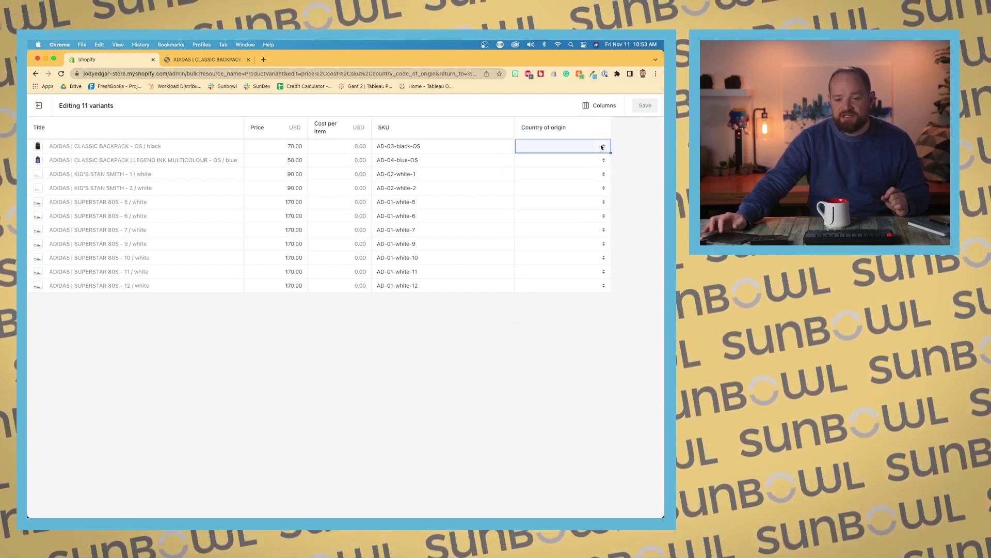
{"action": "left_click", "coordinate": [347, 147]}
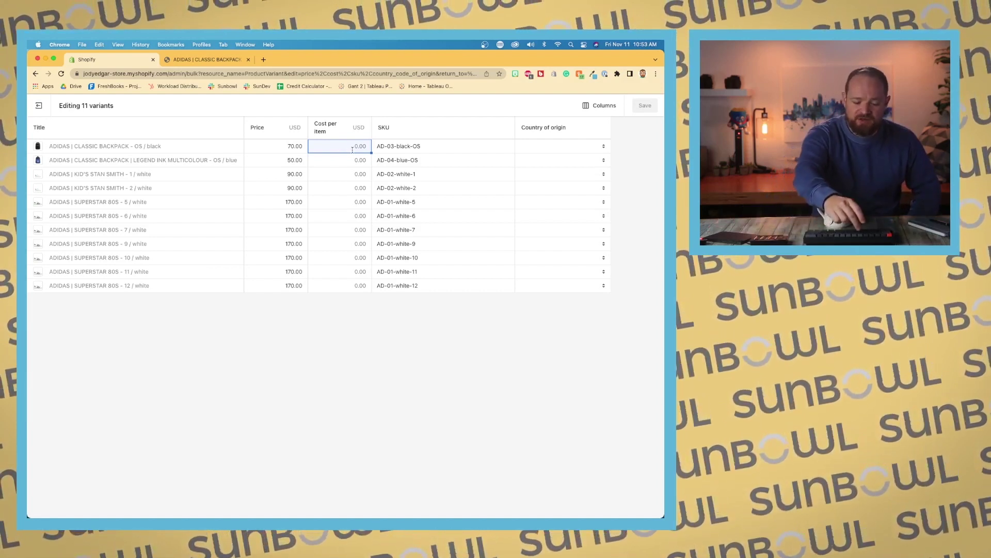
{"action": "type", "text": "50.00"}
{"action": "left_click_drag", "start_coordinate": [371, 151], "coordinate": [358, 285]}
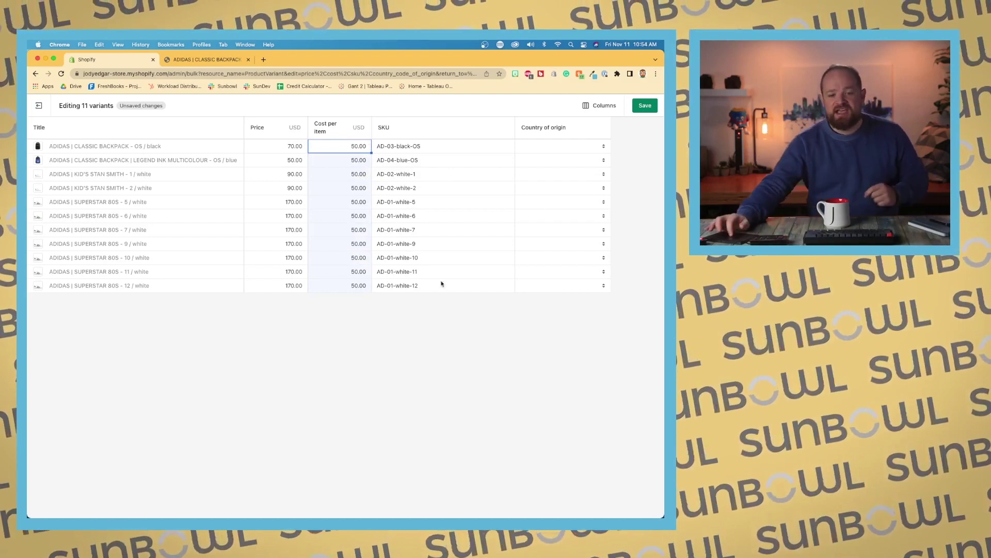
Save the 50.00 cost per item changes in the bulk editor.
{"action": "left_click", "coordinate": [645, 105]}
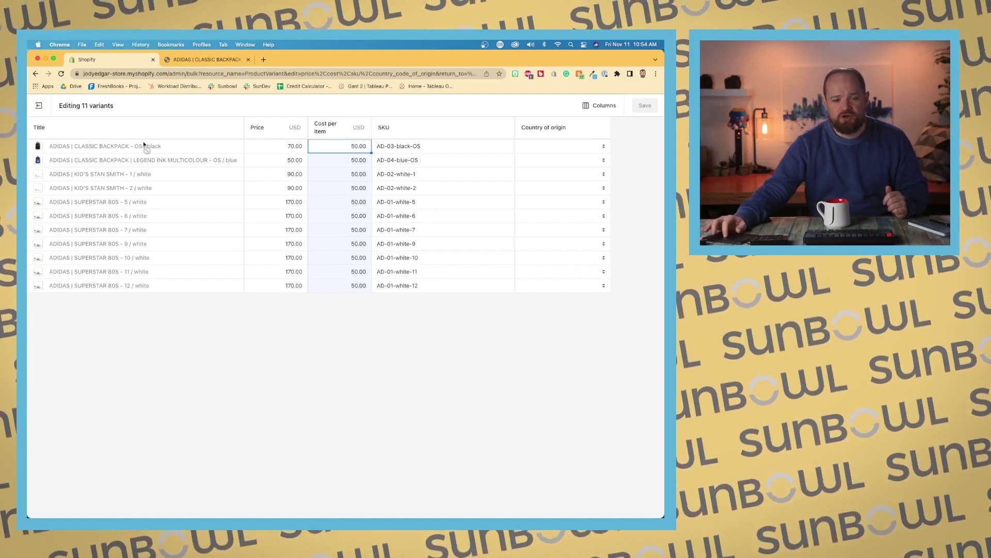
Exit the bulk editor back to the Inventory page.
{"action": "left_click", "coordinate": [40, 107]}
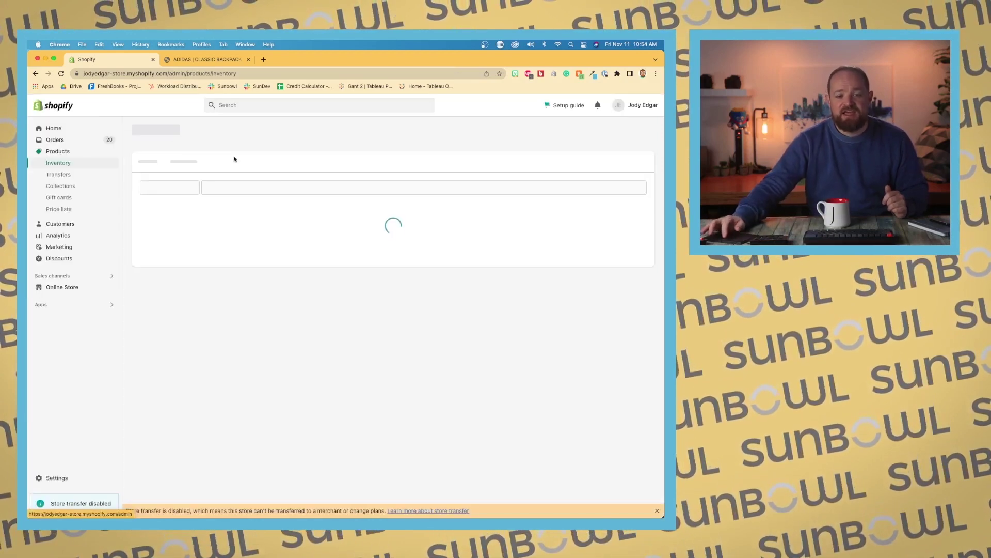